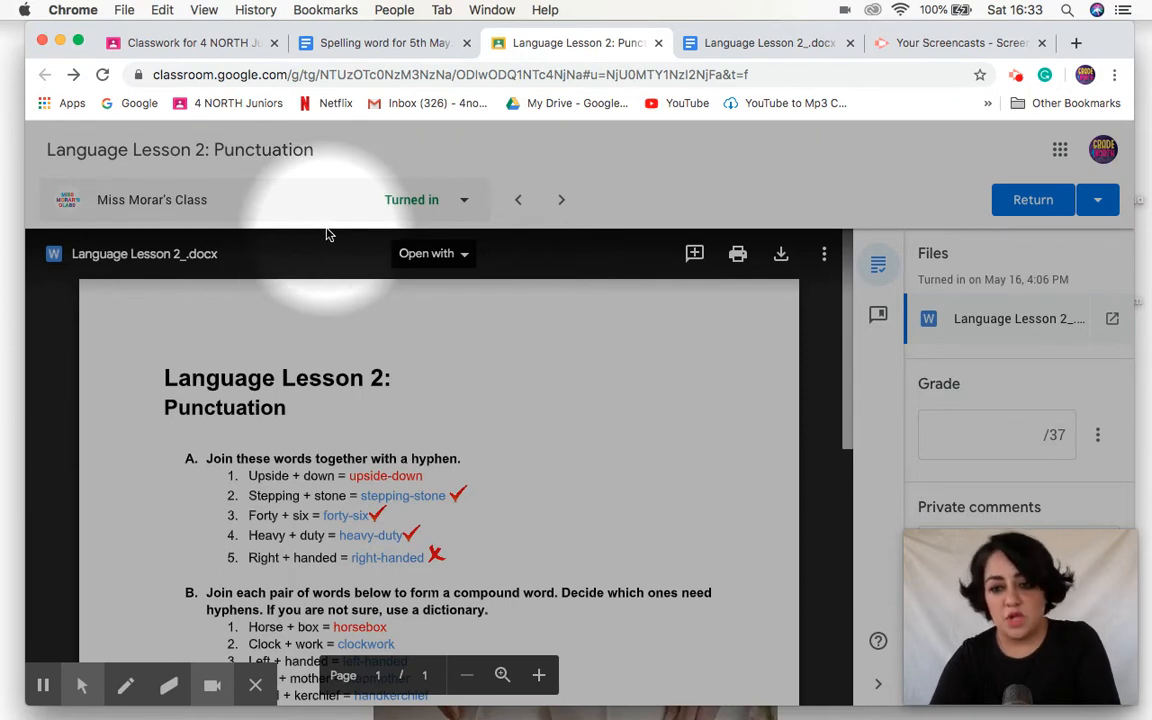
Step: Open the submitted Language Lesson 2 document in Google Docs
{"action": "left_click", "coordinate": [462, 255]}
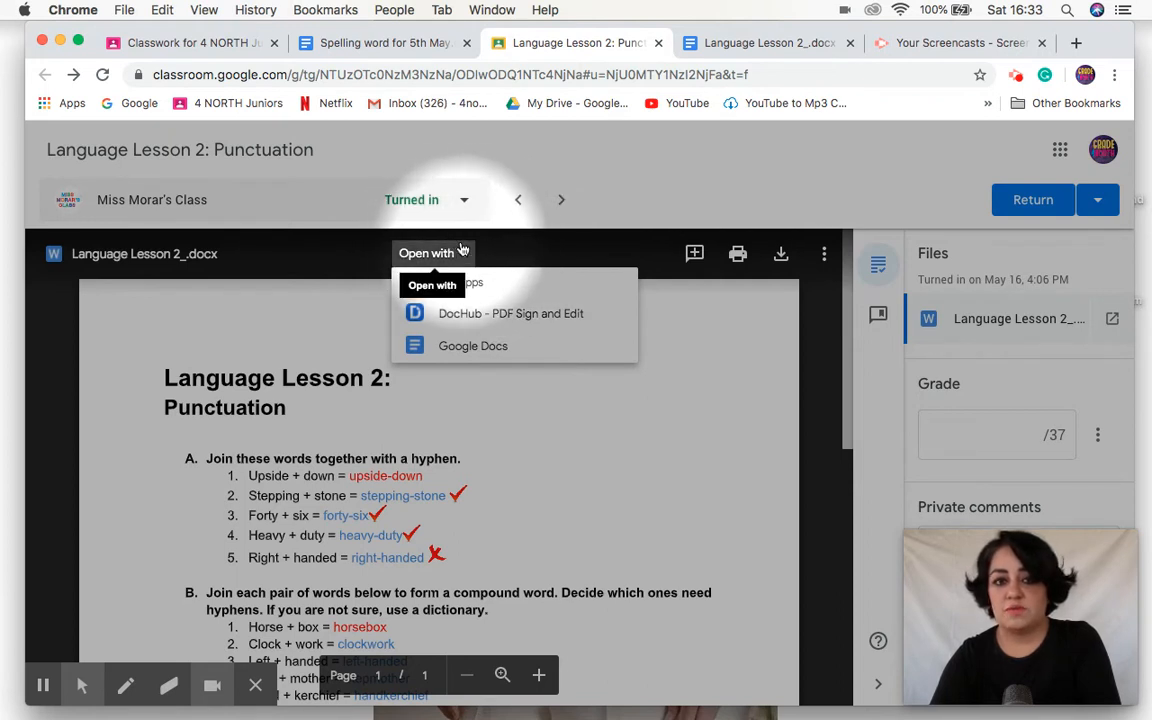
{"action": "left_click", "coordinate": [493, 355]}
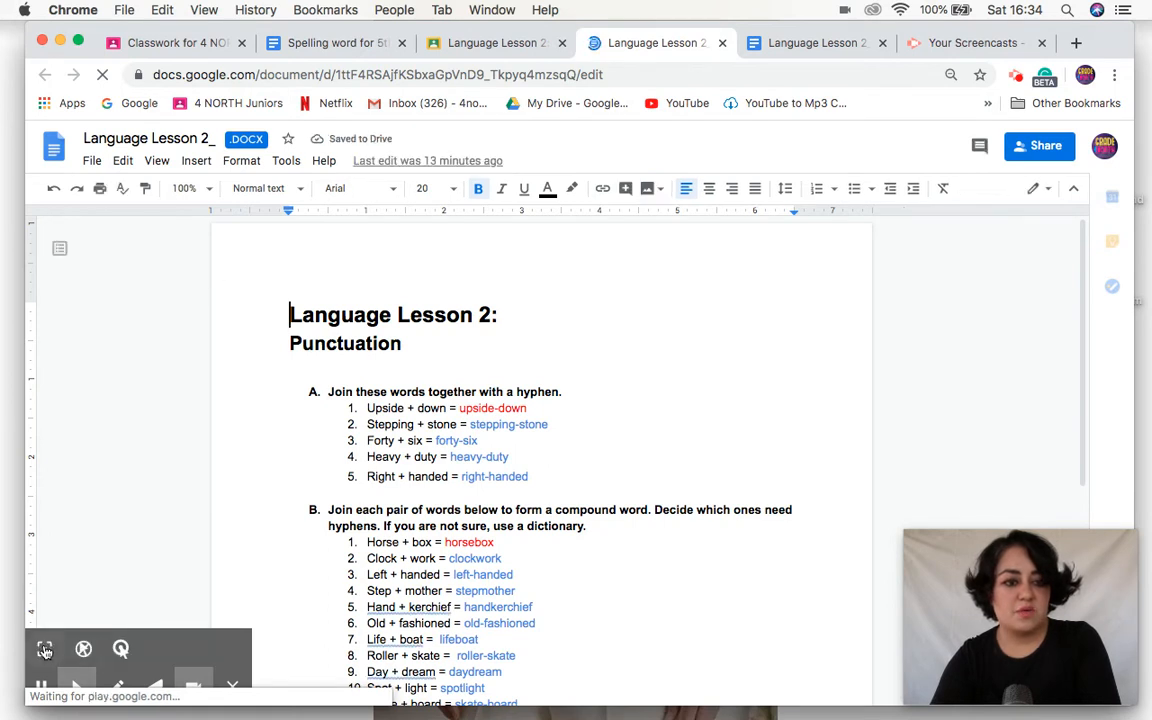
{"action": "left_click", "coordinate": [44, 649]}
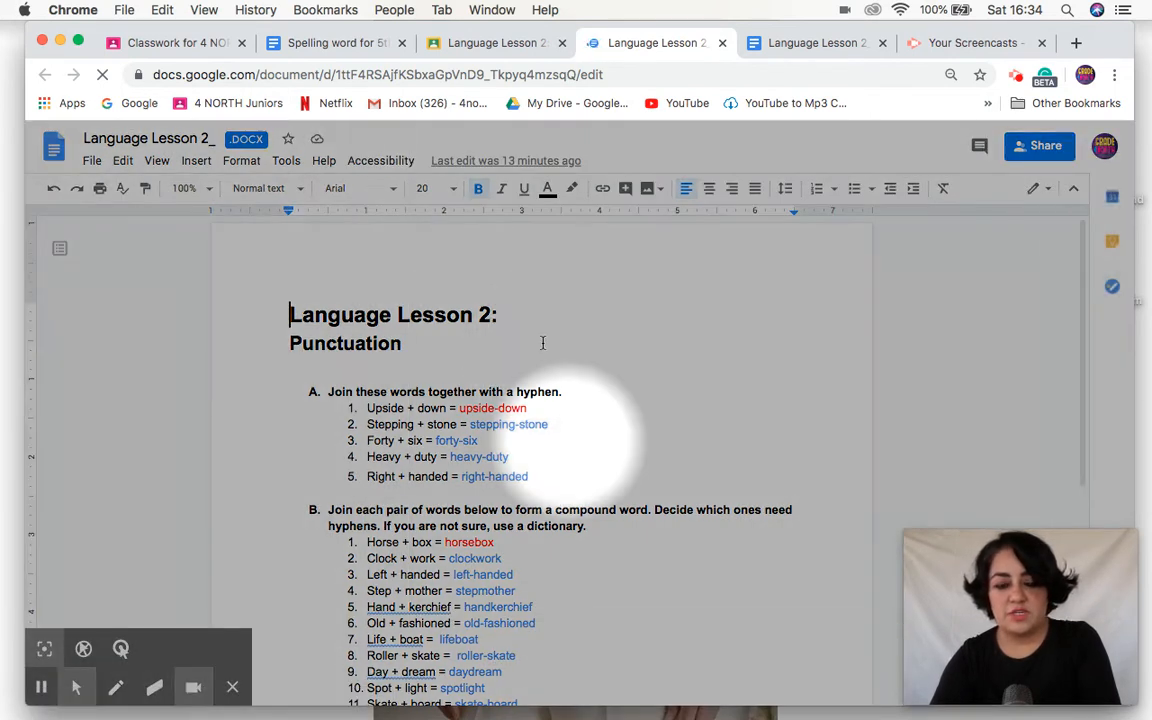
Step: Browse the special characters in the Arrows and Miscellaneous categories for a tick mark
{"action": "left_click", "coordinate": [197, 162]}
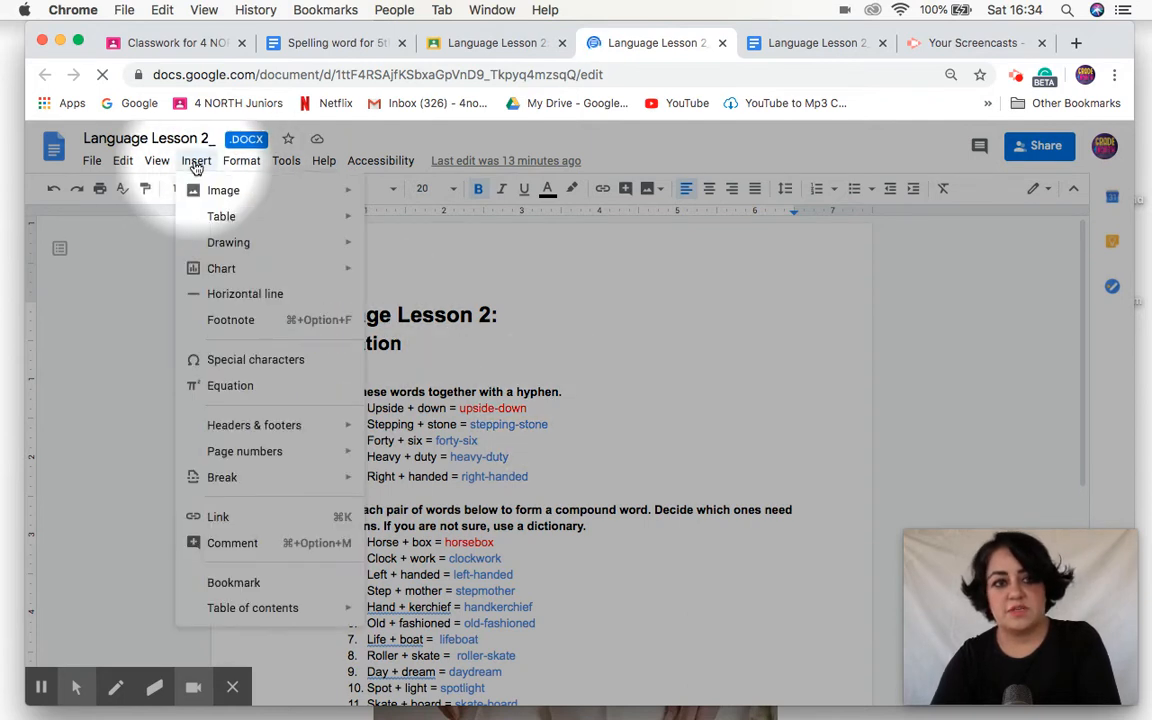
{"action": "left_click", "coordinate": [252, 362]}
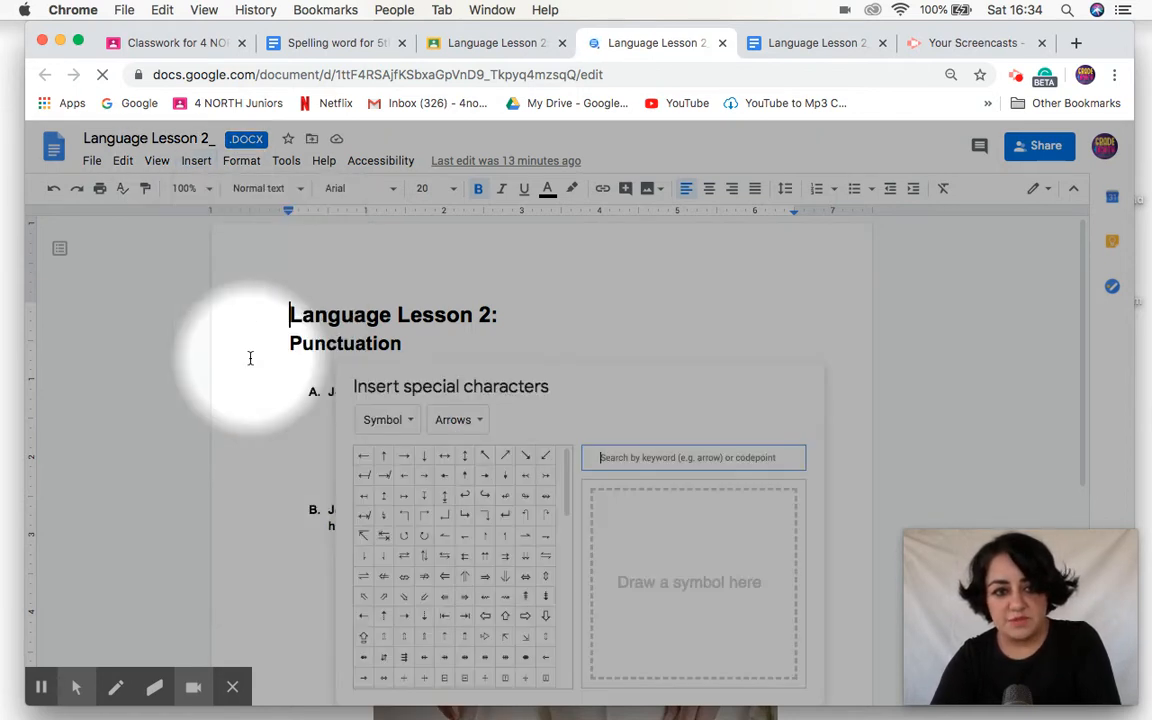
{"action": "left_click", "coordinate": [468, 420]}
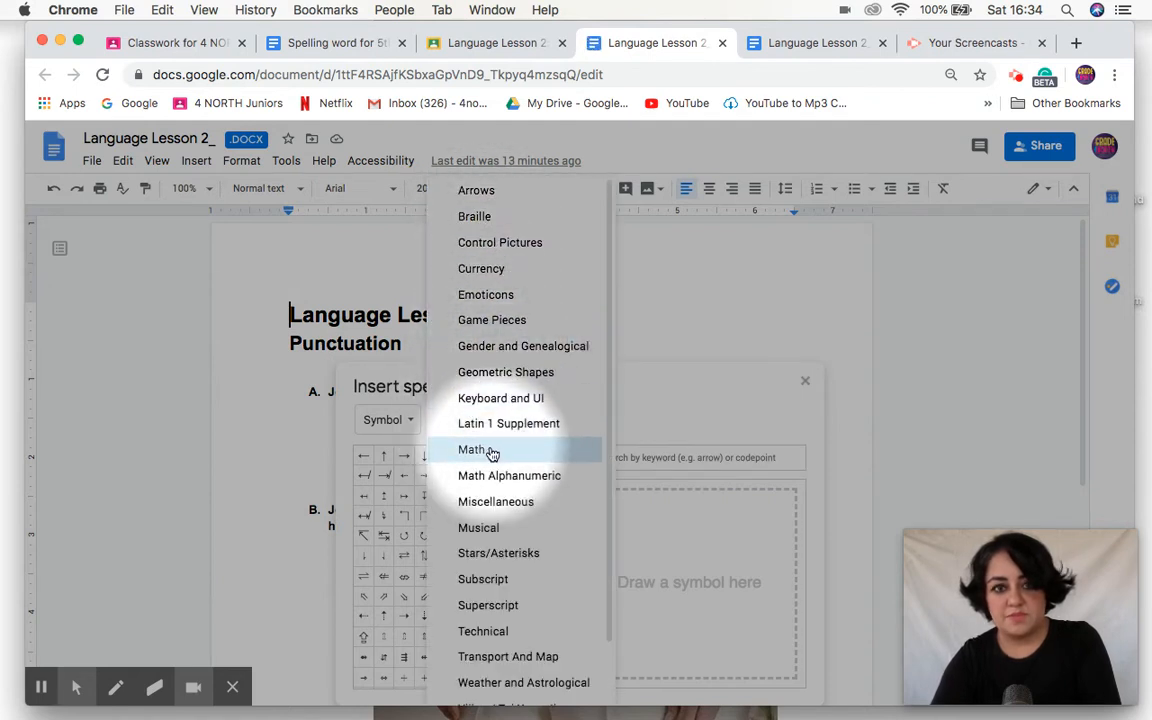
{"action": "scroll", "coordinate": [504, 380], "scroll_direction": "down", "scroll_amount": 1}
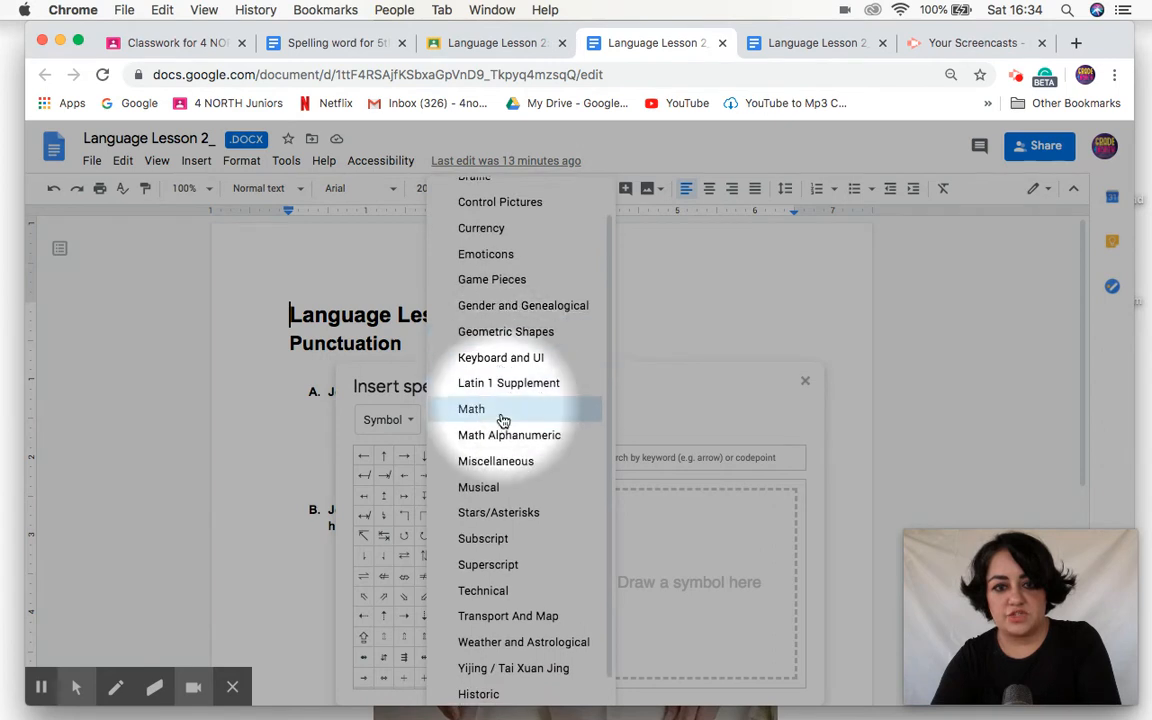
{"action": "left_click", "coordinate": [504, 461]}
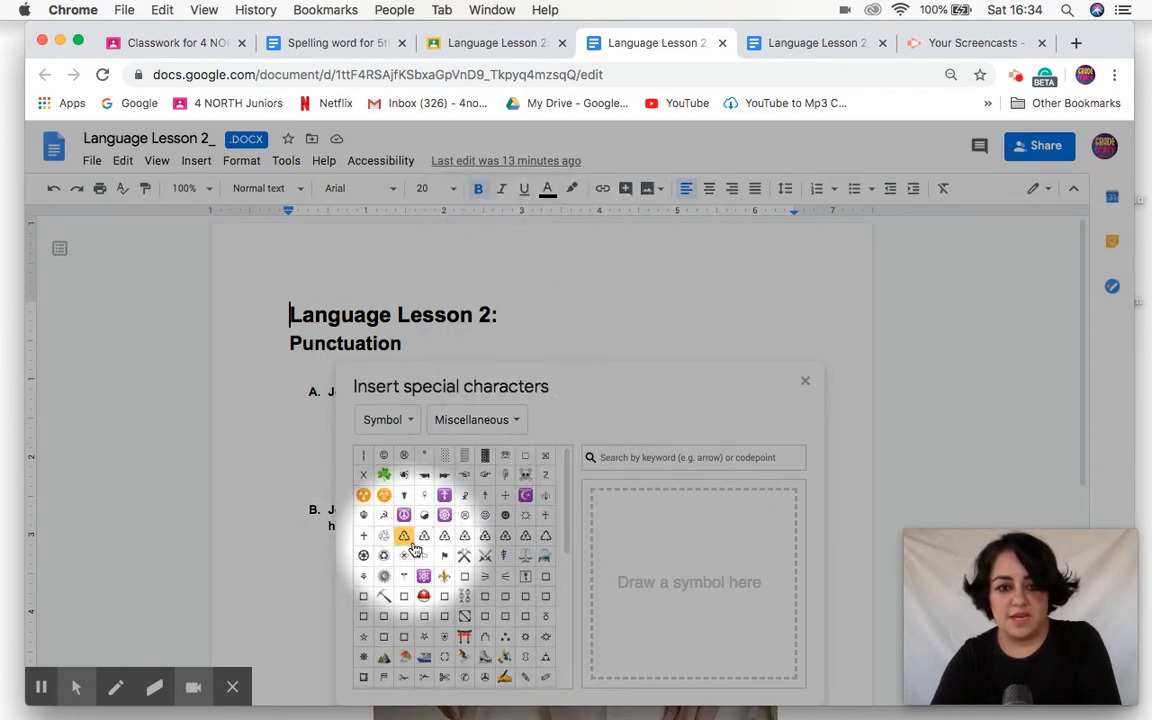
{"action": "scroll", "coordinate": [410, 540], "scroll_direction": "down", "scroll_amount": 2}
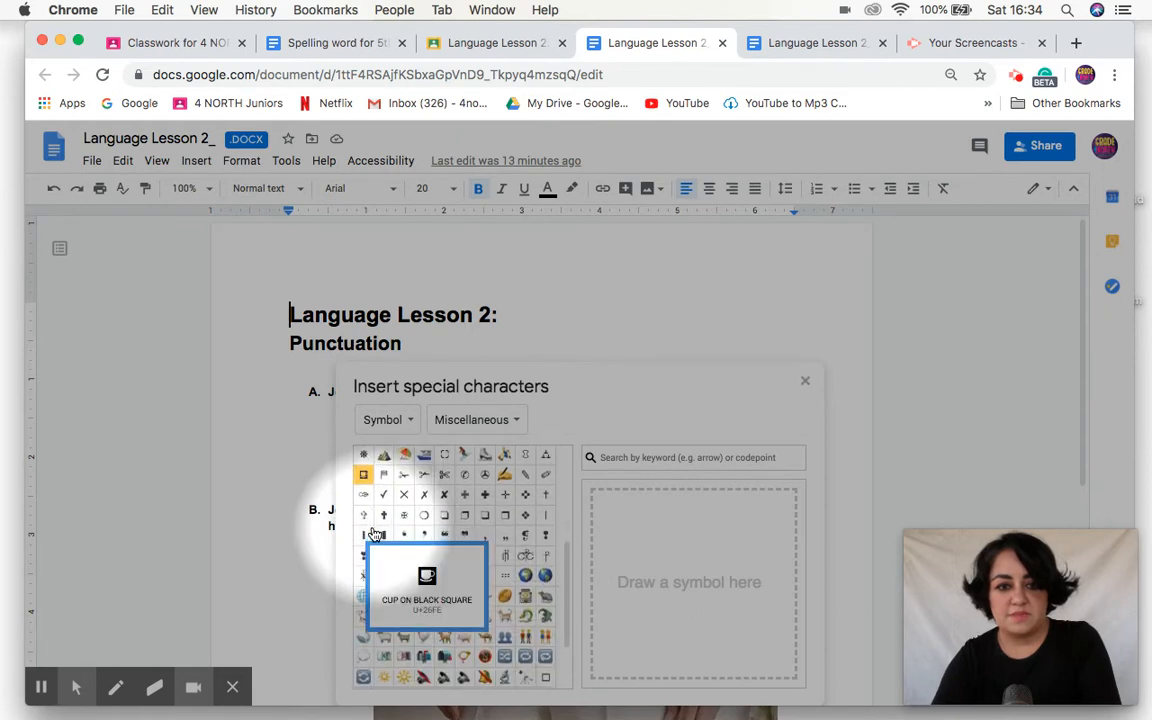
{"action": "scroll", "coordinate": [380, 520], "scroll_direction": "down", "scroll_amount": 5}
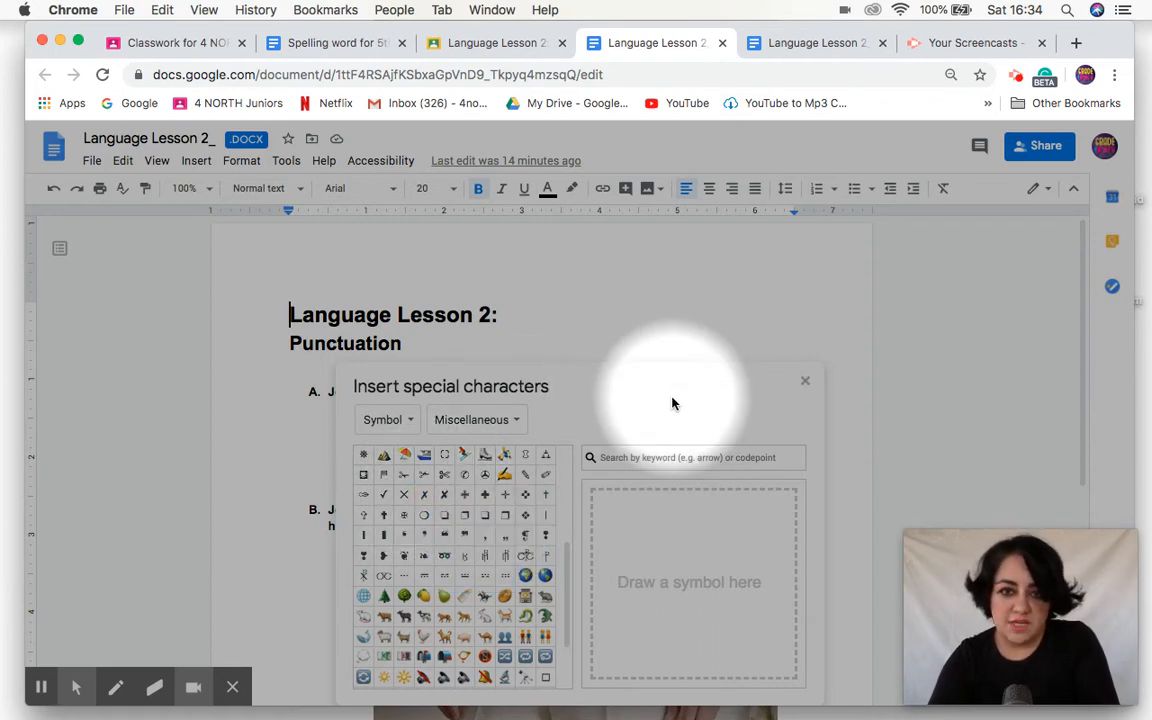
{"action": "left_click", "coordinate": [805, 380]}
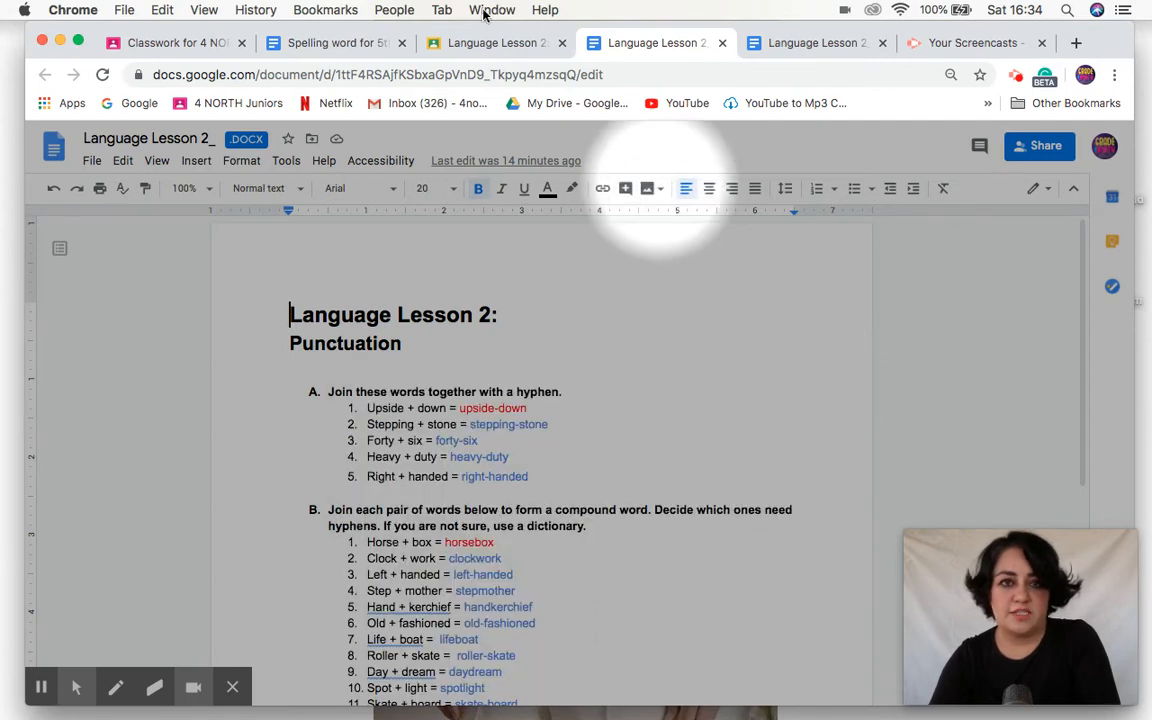
Step: Switch to the Spelling word for 5th May document and select the red tick beside sentence 1
{"action": "left_click", "coordinate": [334, 45]}
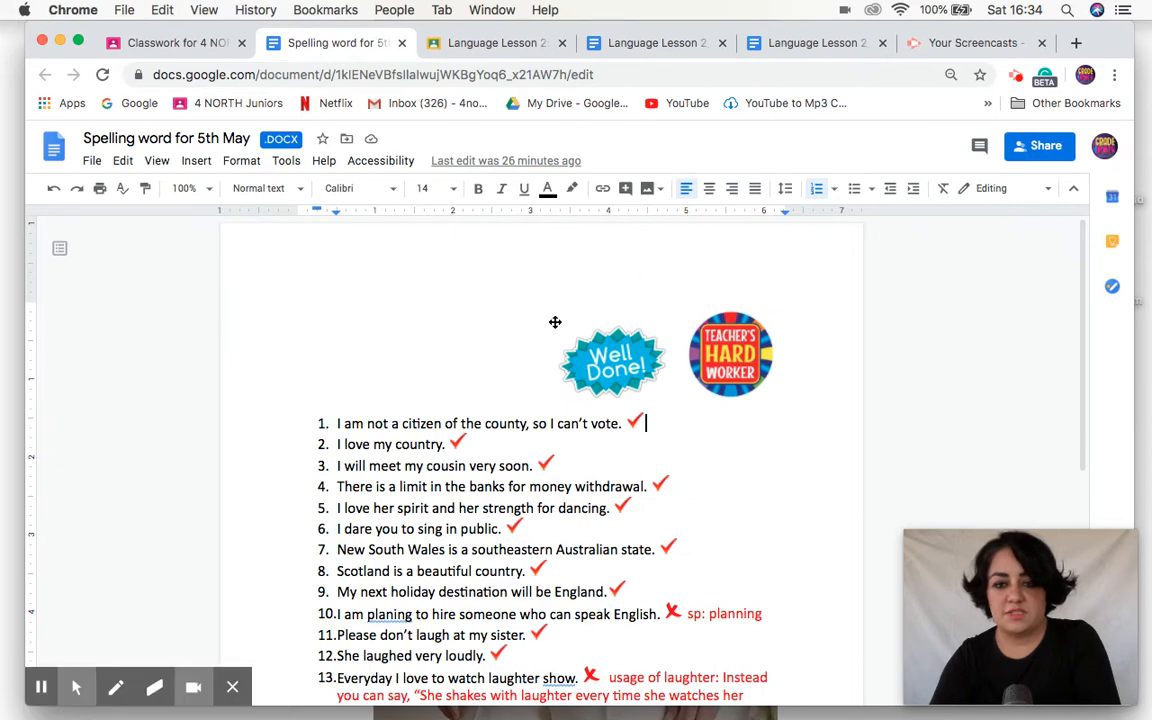
{"action": "left_click", "coordinate": [44, 649]}
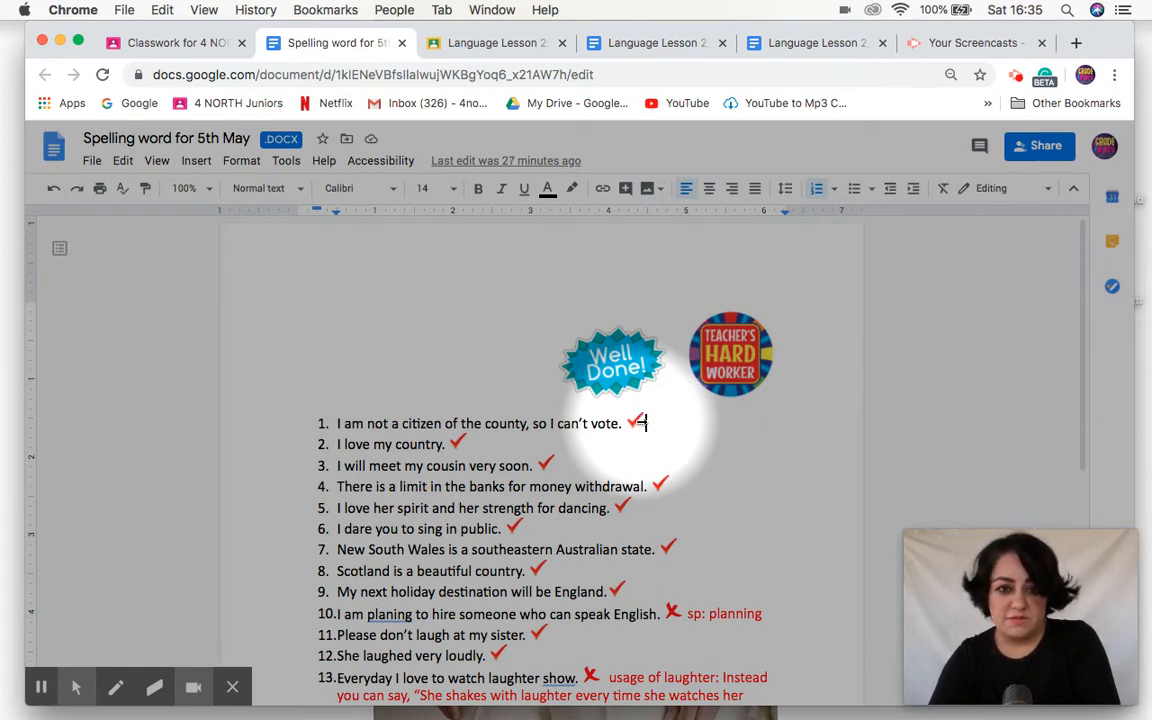
{"action": "left_click", "coordinate": [638, 421]}
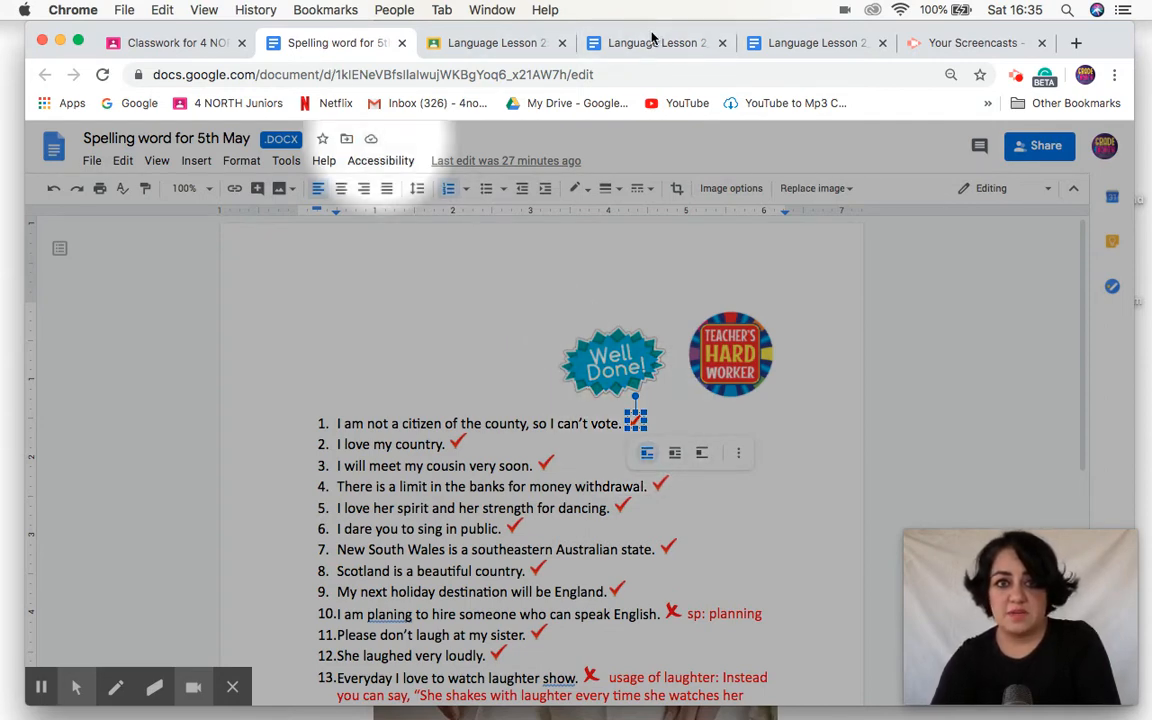
Step: Paste red ticks after the answers stepping-stone, forty-six and heavy-duty in the Language Lesson document
{"action": "left_click", "coordinate": [650, 42]}
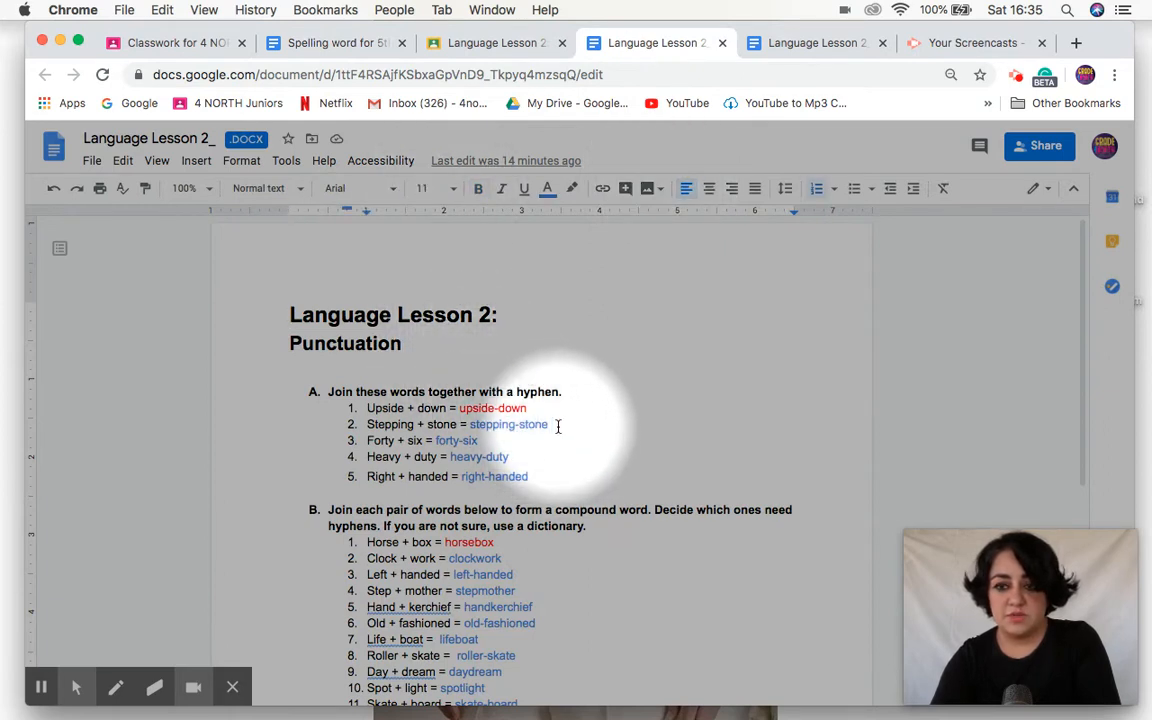
{"action": "type", "text": "✔"}
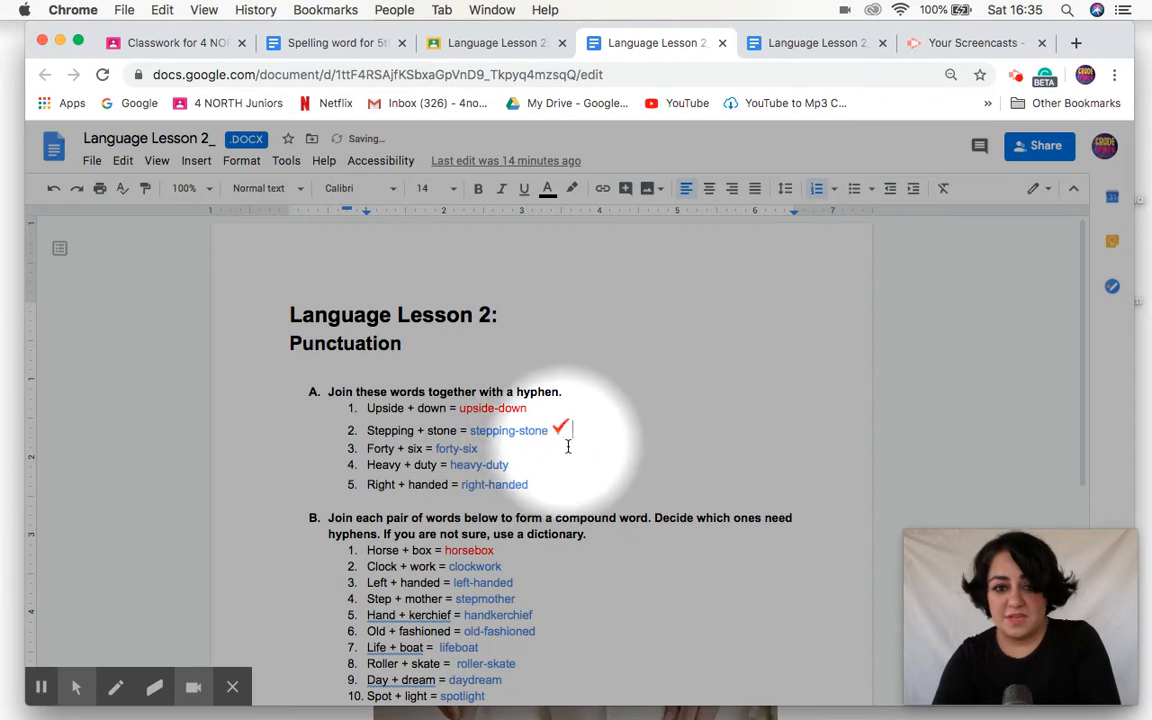
{"action": "left_click", "coordinate": [534, 443]}
{"action": "type", "text": "✔"}
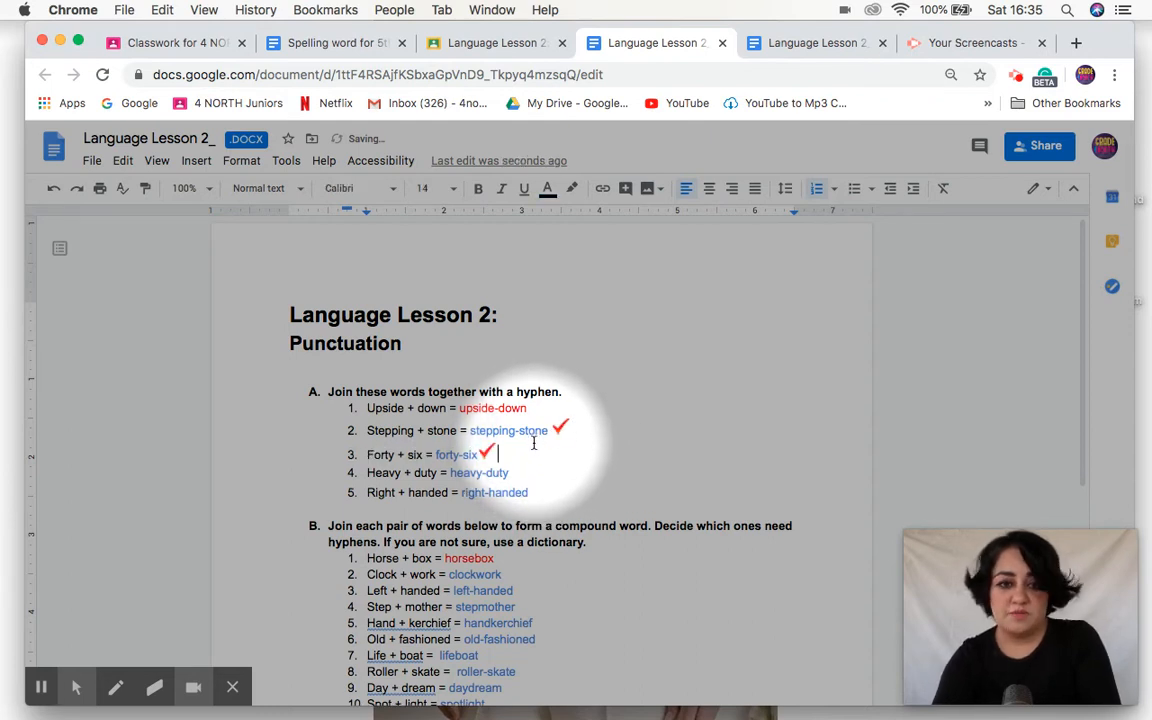
{"action": "type", "text": "✔"}
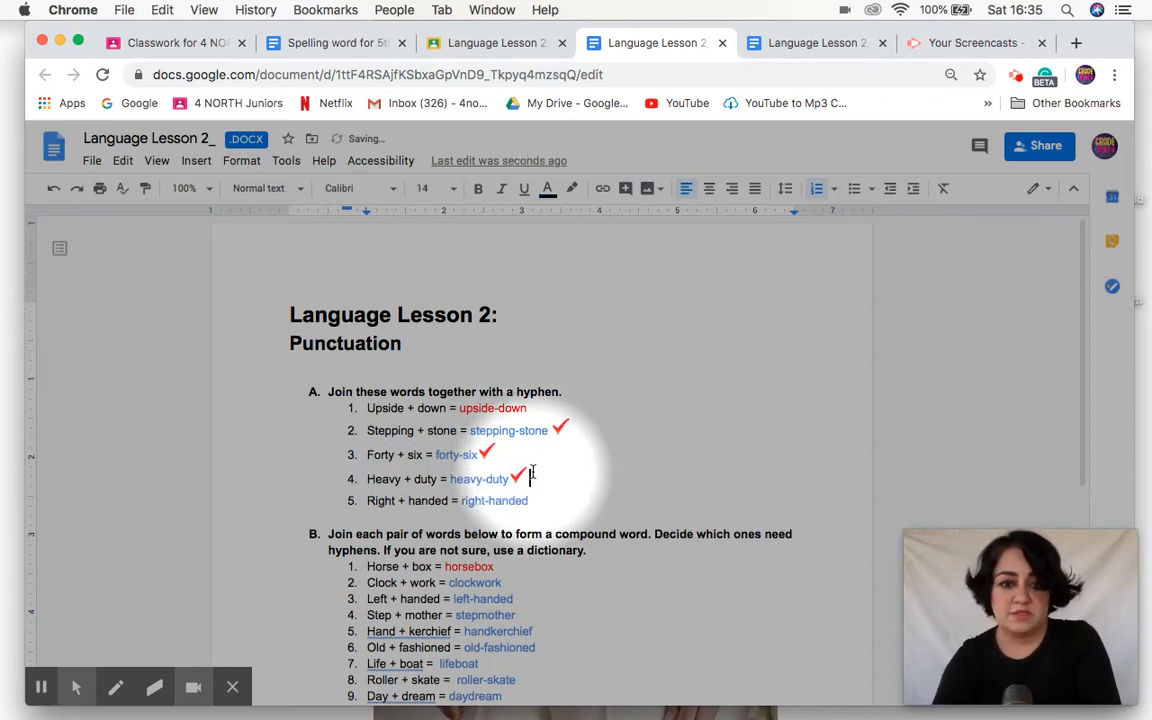
Step: Select the red cross mark beside sentence 10 in the spelling document
{"action": "left_click", "coordinate": [360, 43]}
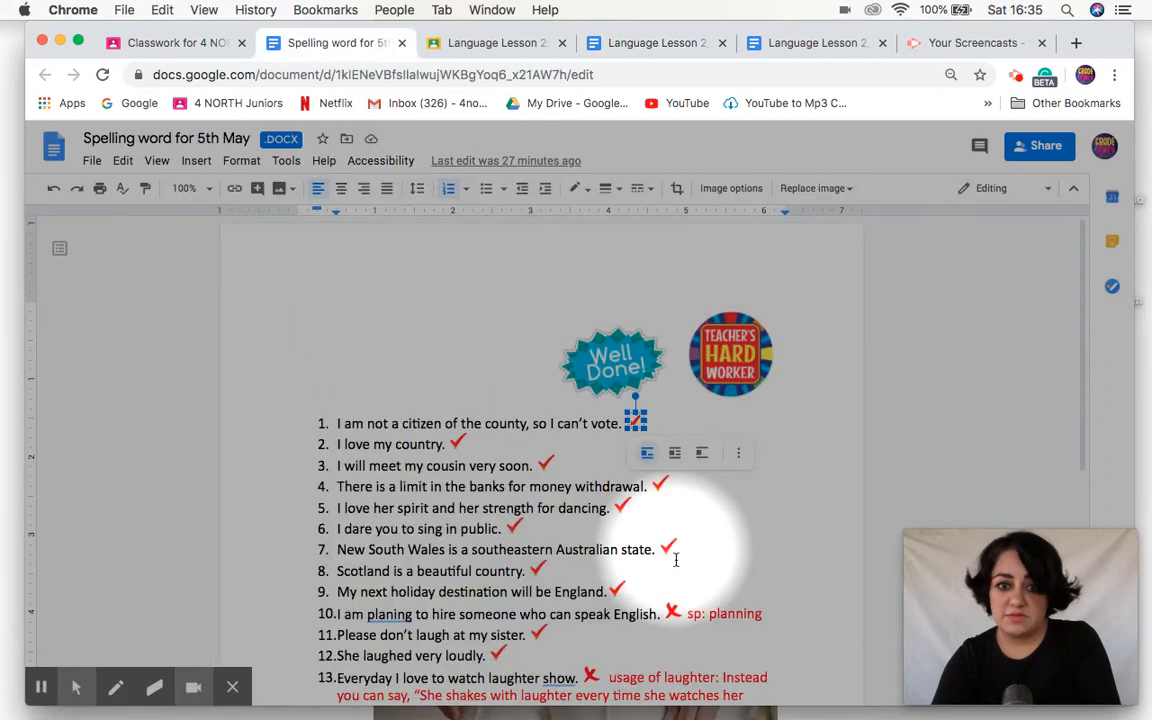
{"action": "left_click", "coordinate": [673, 611]}
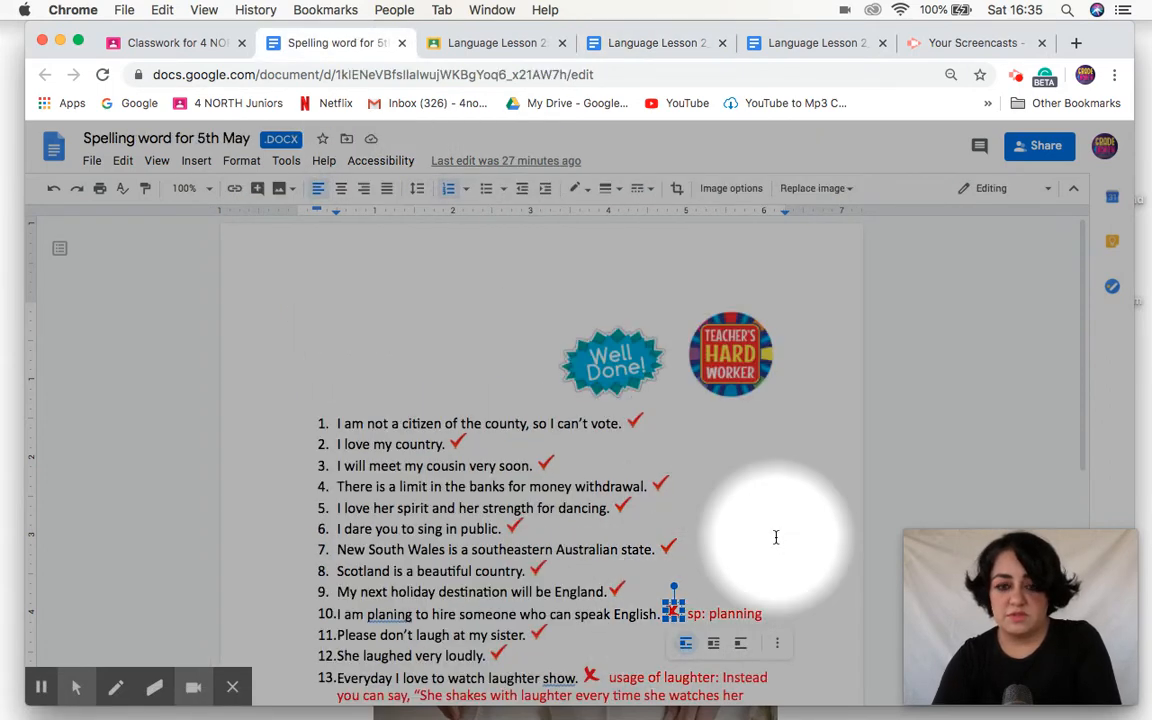
{"action": "scroll", "coordinate": [775, 537], "scroll_direction": "down", "scroll_amount": 3}
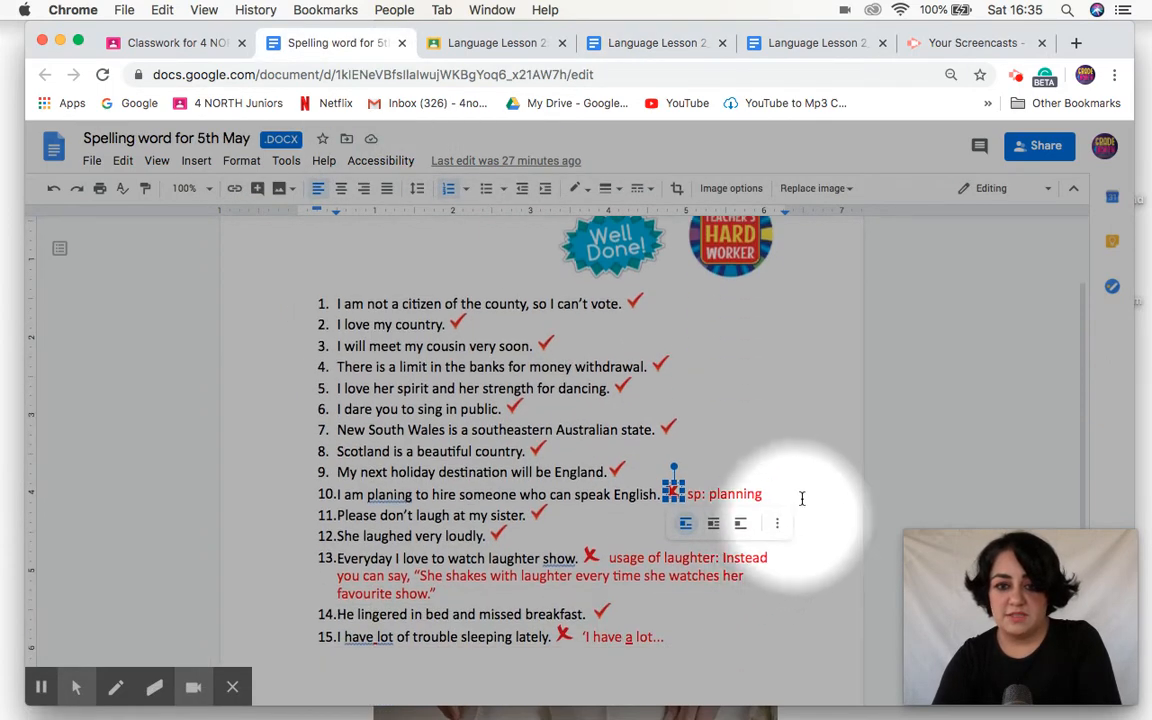
{"action": "left_click", "coordinate": [762, 453]}
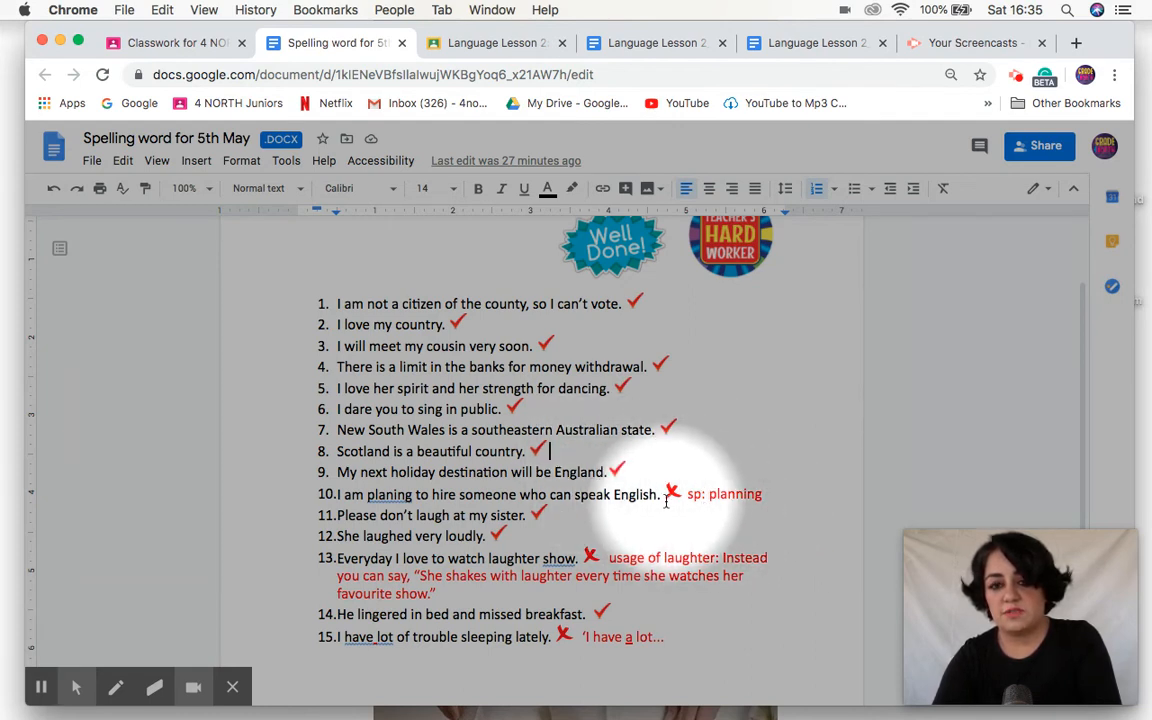
{"action": "scroll", "coordinate": [666, 502], "scroll_direction": "down", "scroll_amount": 3}
{"action": "scroll", "coordinate": [666, 483], "scroll_direction": "up", "scroll_amount": 5}
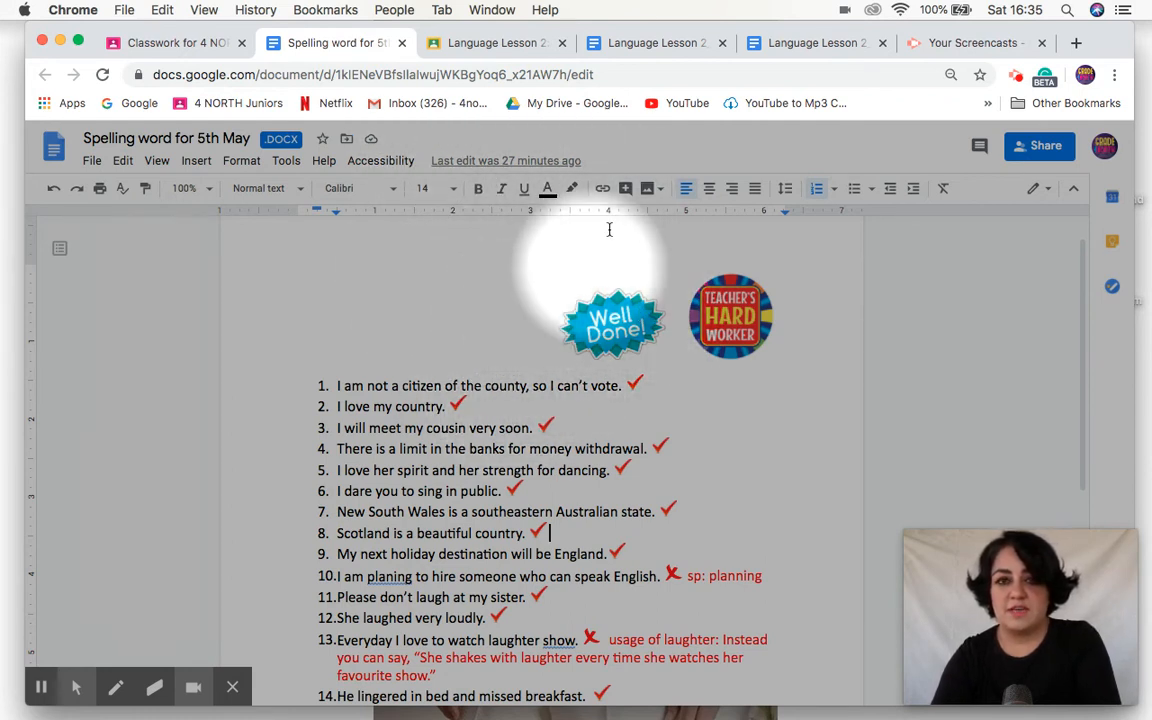
Step: Close both Language Lesson 2 document tabs and return to the Classroom grading page
{"action": "left_click", "coordinate": [656, 43]}
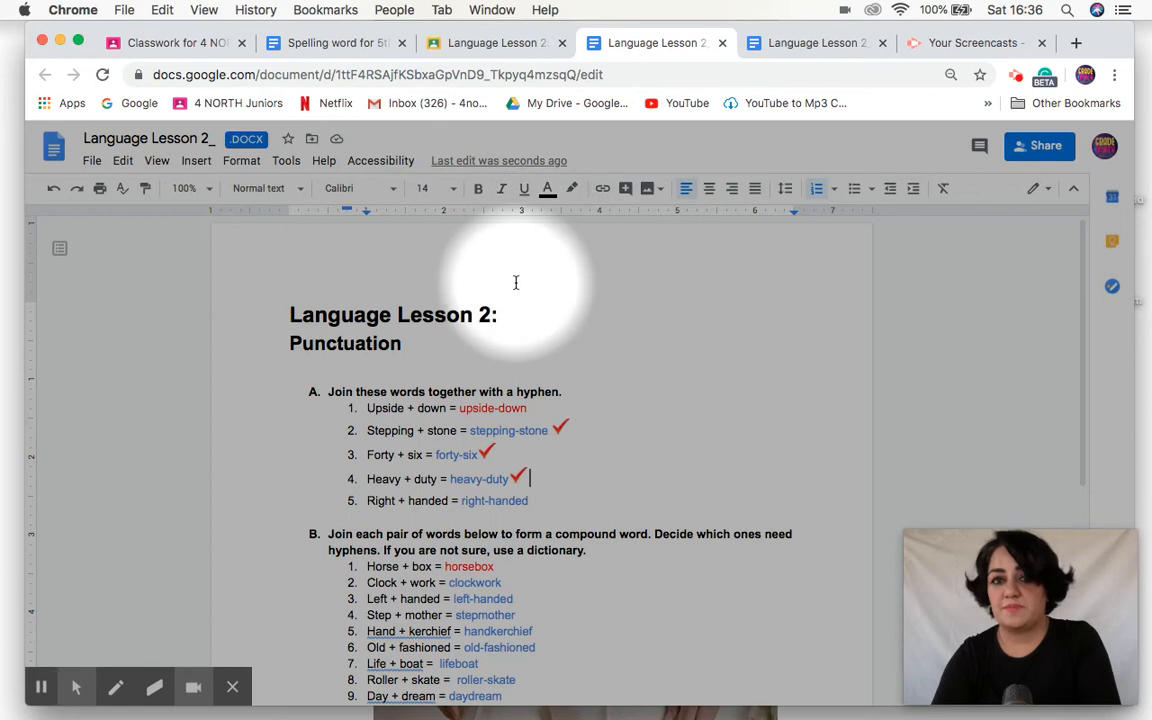
{"action": "left_click", "coordinate": [723, 43]}
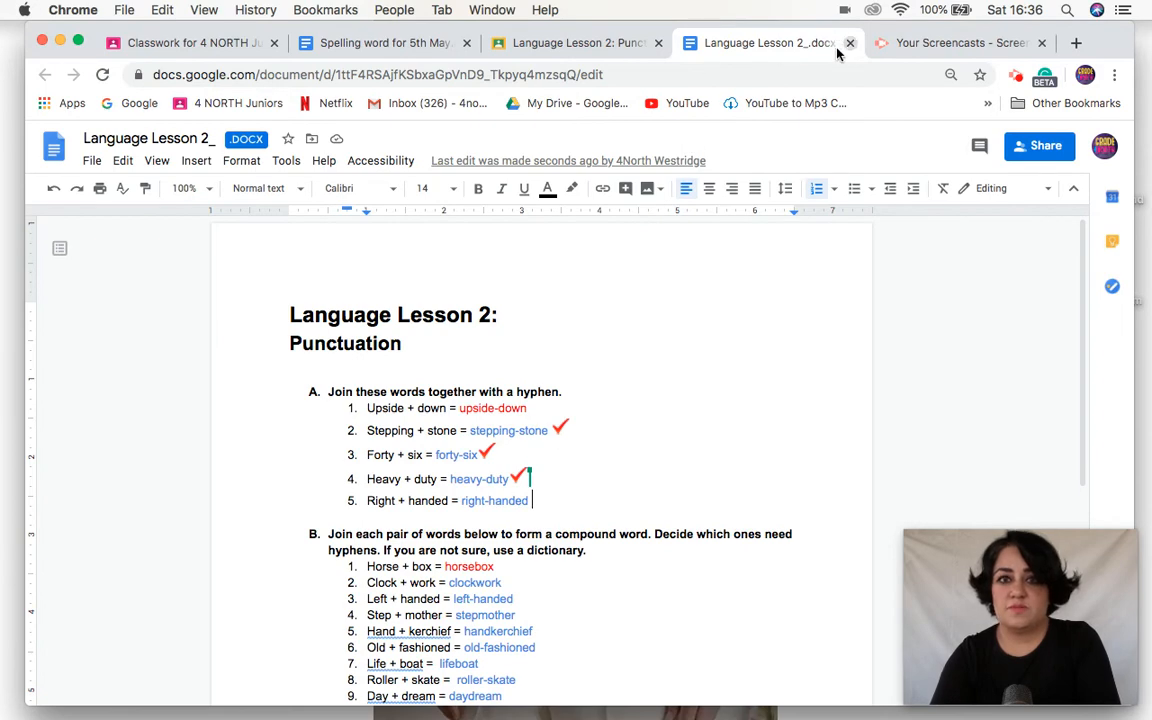
{"action": "key", "text": "super+w"}
{"action": "left_click", "coordinate": [617, 43]}
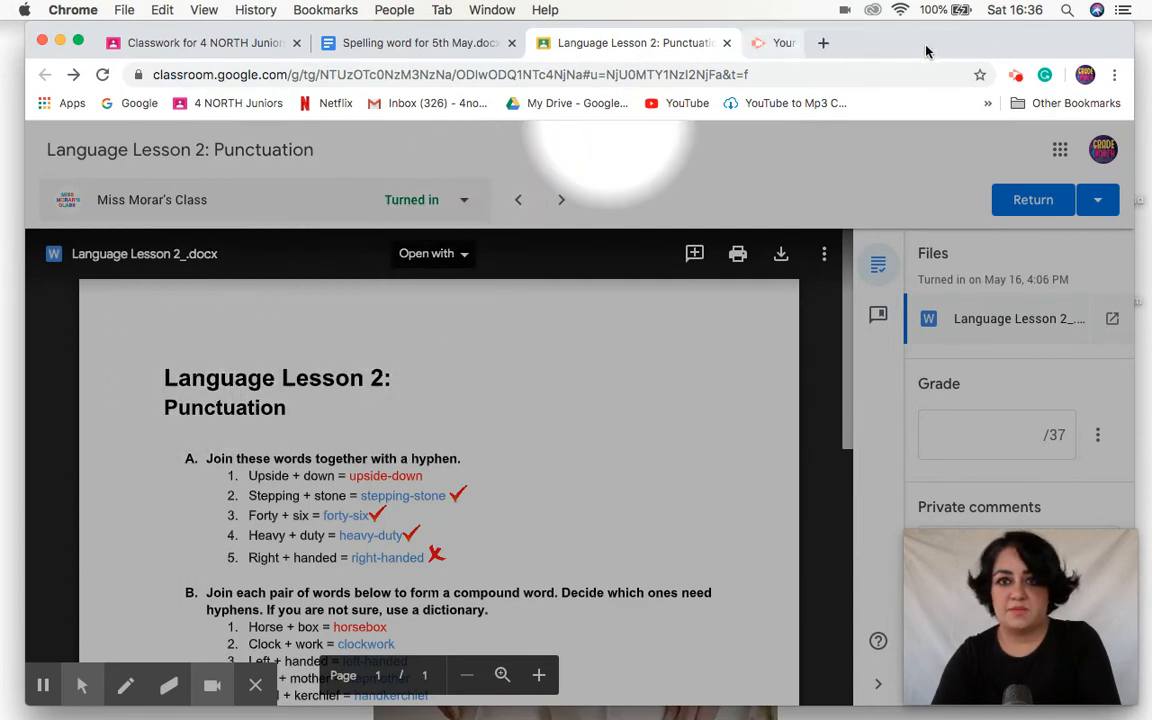
Step: Reload the Classroom grading page for Language Lesson 2
{"action": "left_click", "coordinate": [441, 84]}
{"action": "key", "text": "Return"}
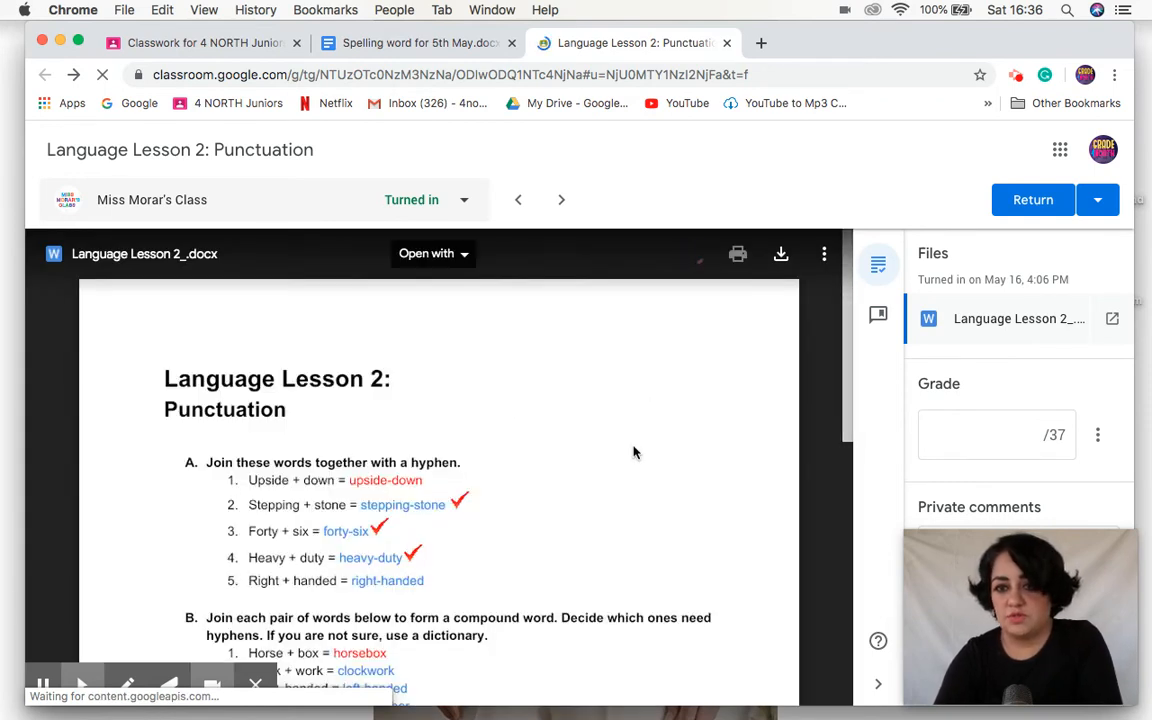
{"action": "left_click_drag", "start_coordinate": [998, 543], "coordinate": [750, 535]}
Step: Enter a grade of 37 out of 37 and move to the private comment field
{"action": "left_click", "coordinate": [1016, 442]}
{"action": "type", "text": "37"}
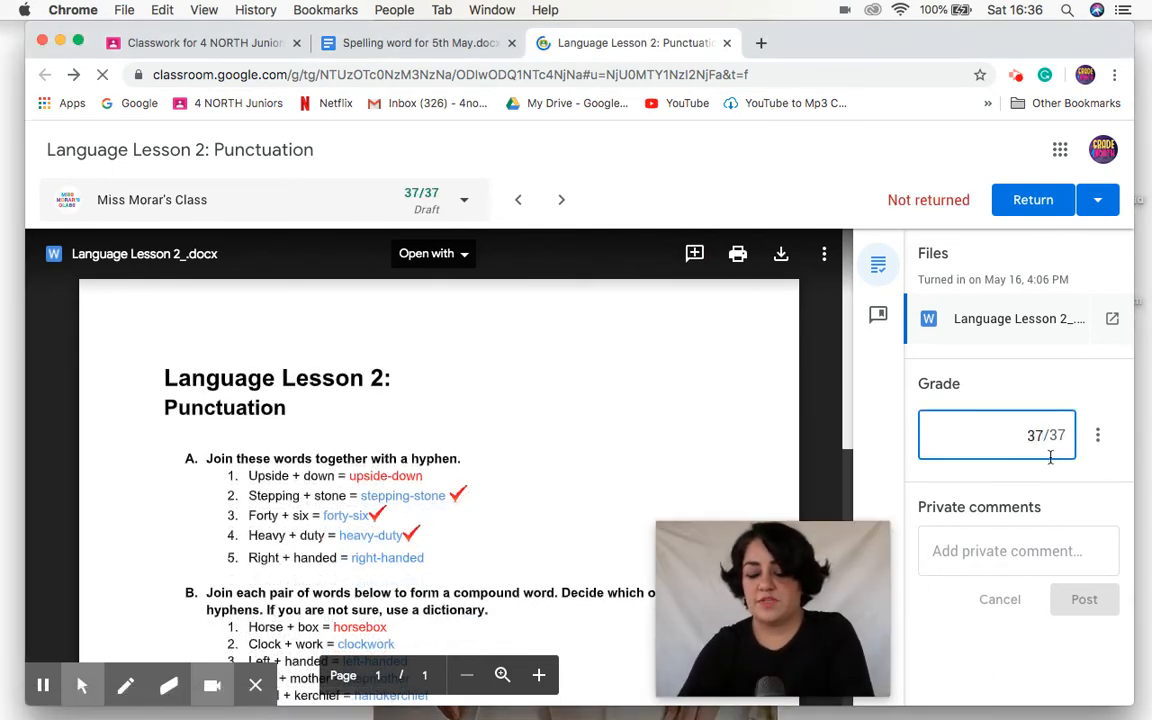
{"action": "left_click", "coordinate": [1022, 548]}
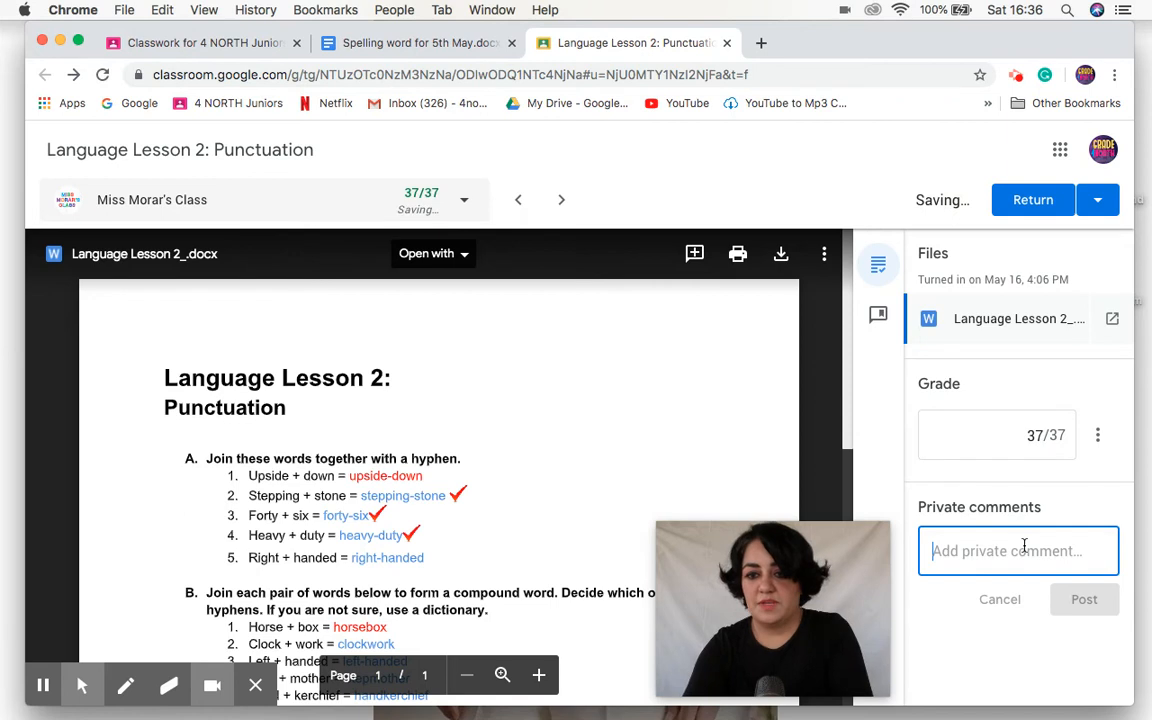